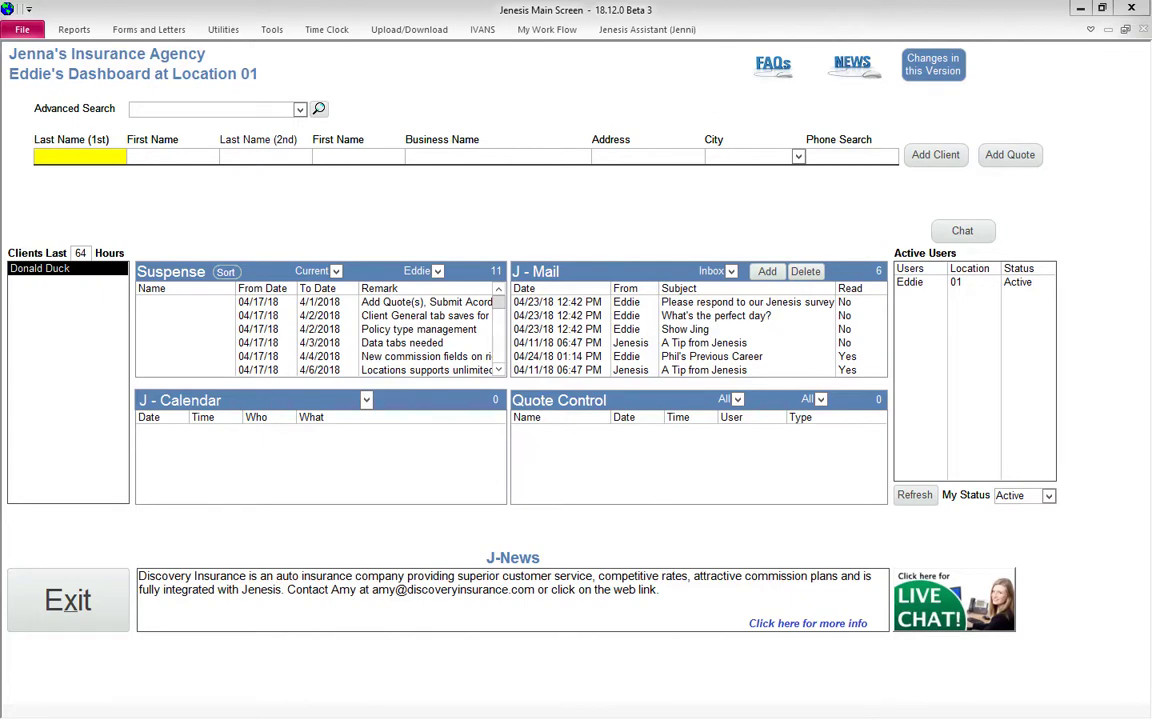
- Open Donald Duck's client record from the Clients Last 64 Hours list
{"action": "key", "text": "Tab"}
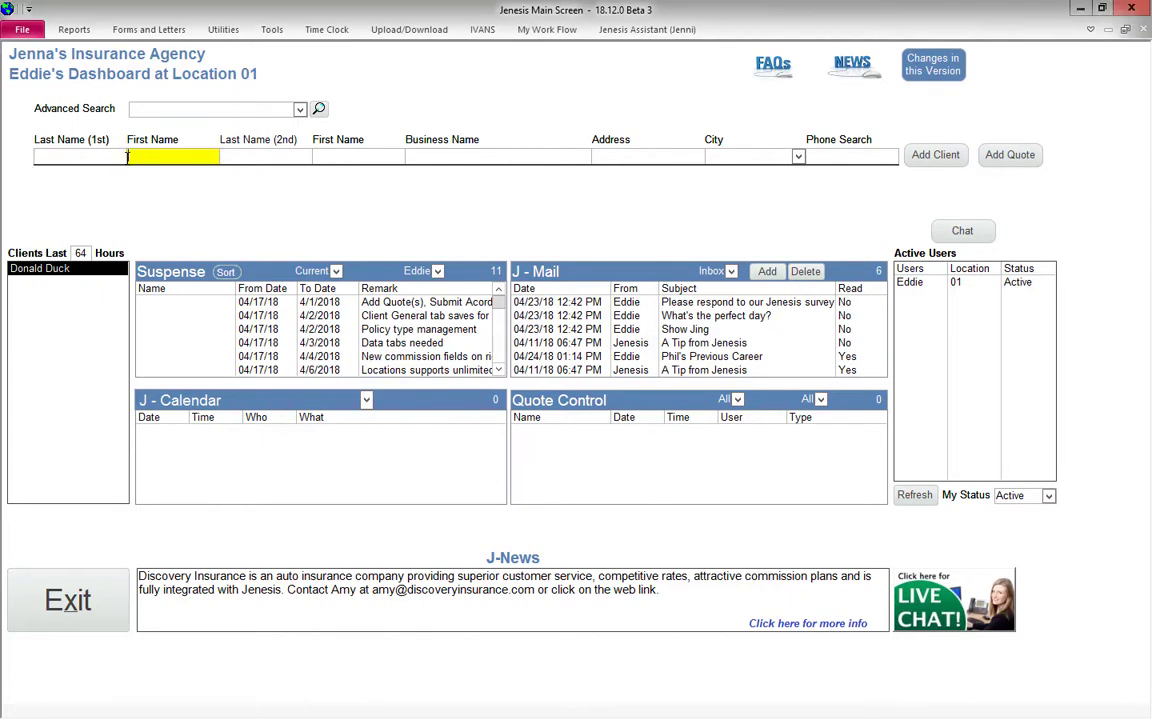
{"action": "double_click", "coordinate": [42, 270]}
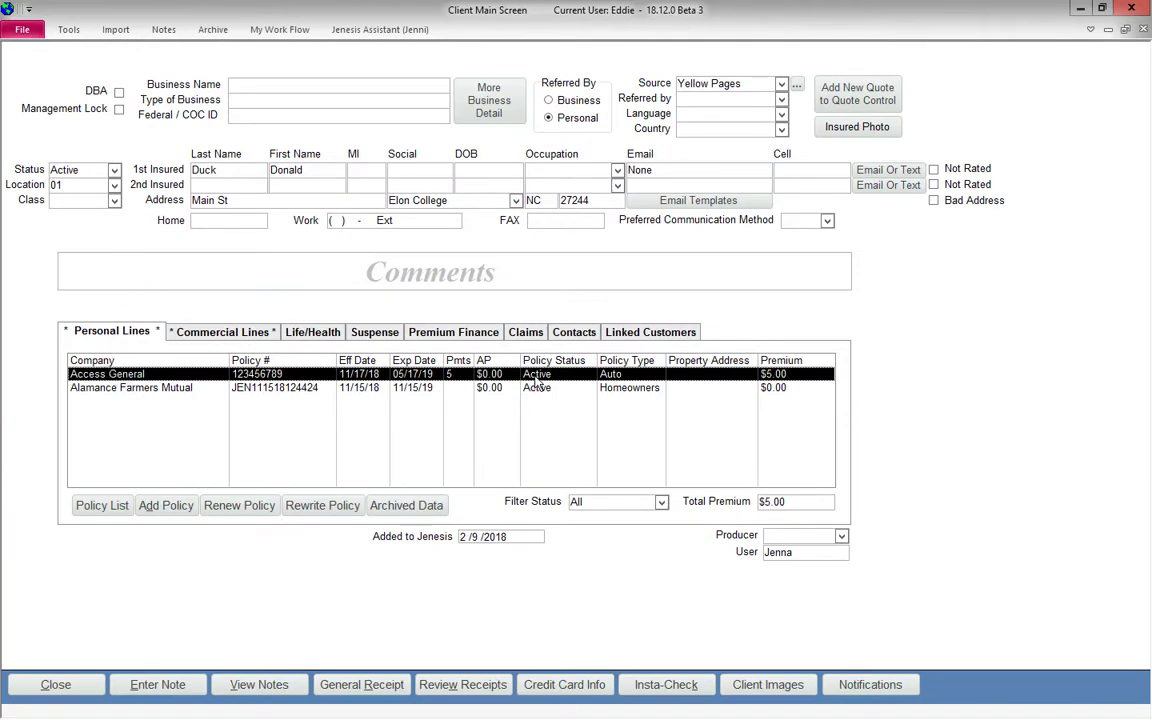
- Open the Access General auto policy and display its Endorsement commands
{"action": "double_click", "coordinate": [590, 381]}
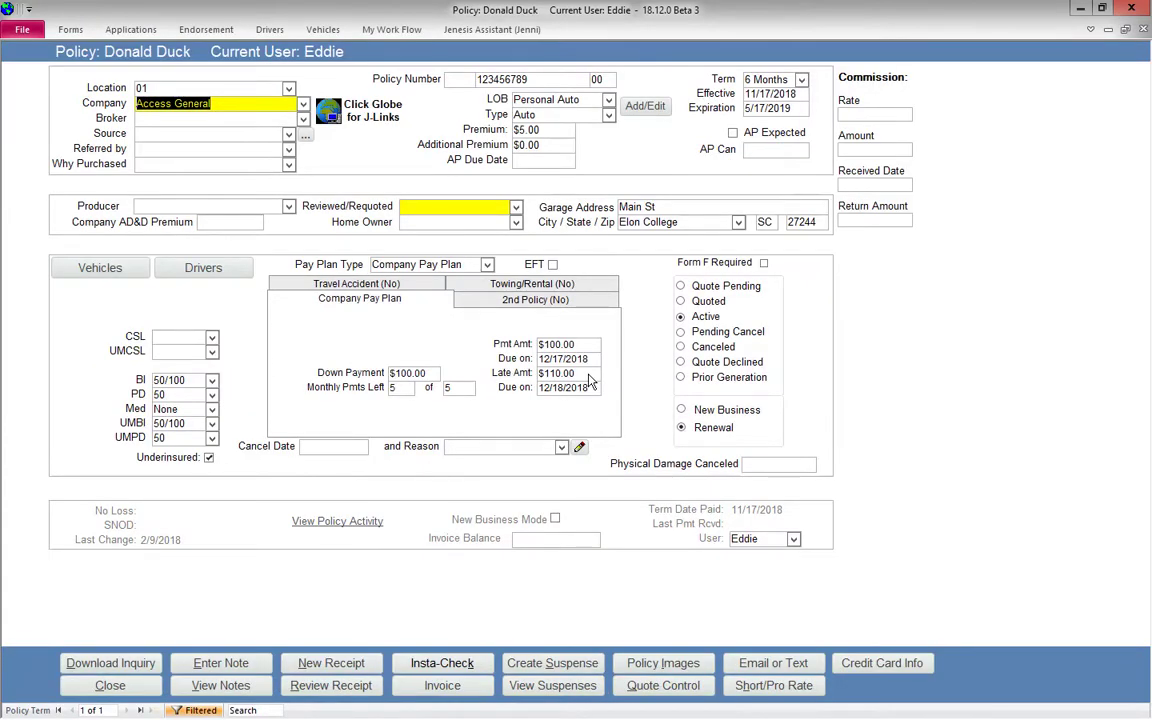
{"action": "left_click", "coordinate": [198, 31]}
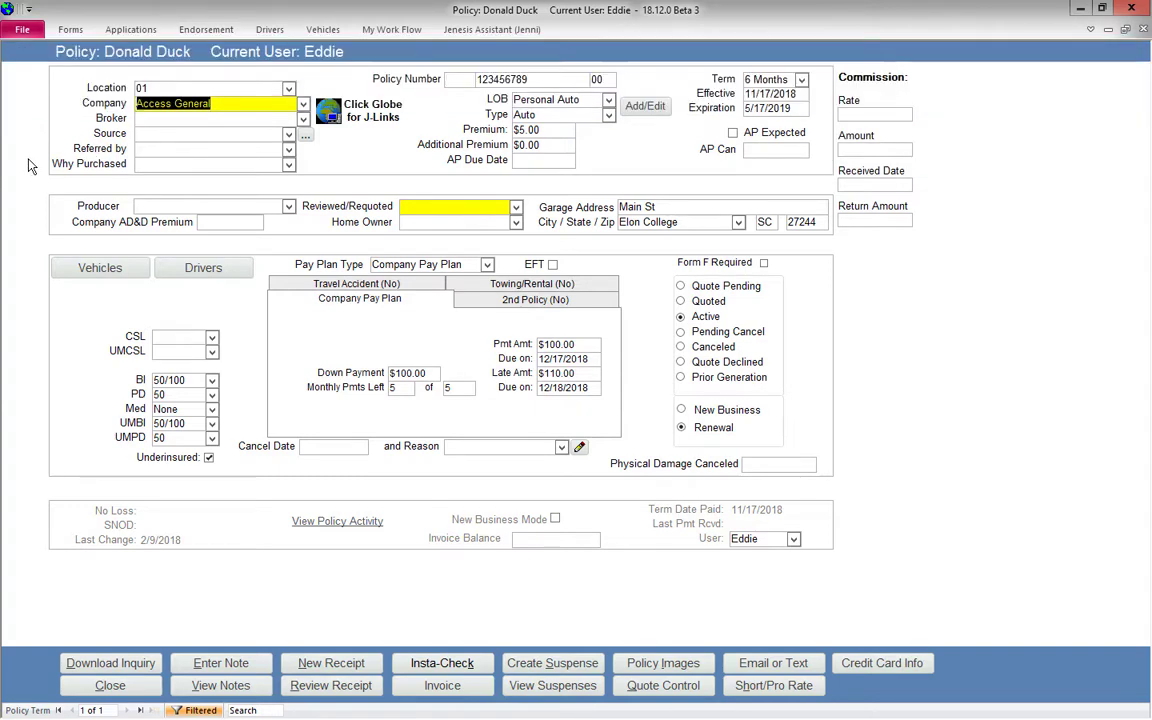
- Bring up the auto policy's Vehicle Screen and glance at the vehicle deletion options
{"action": "left_click", "coordinate": [92, 267]}
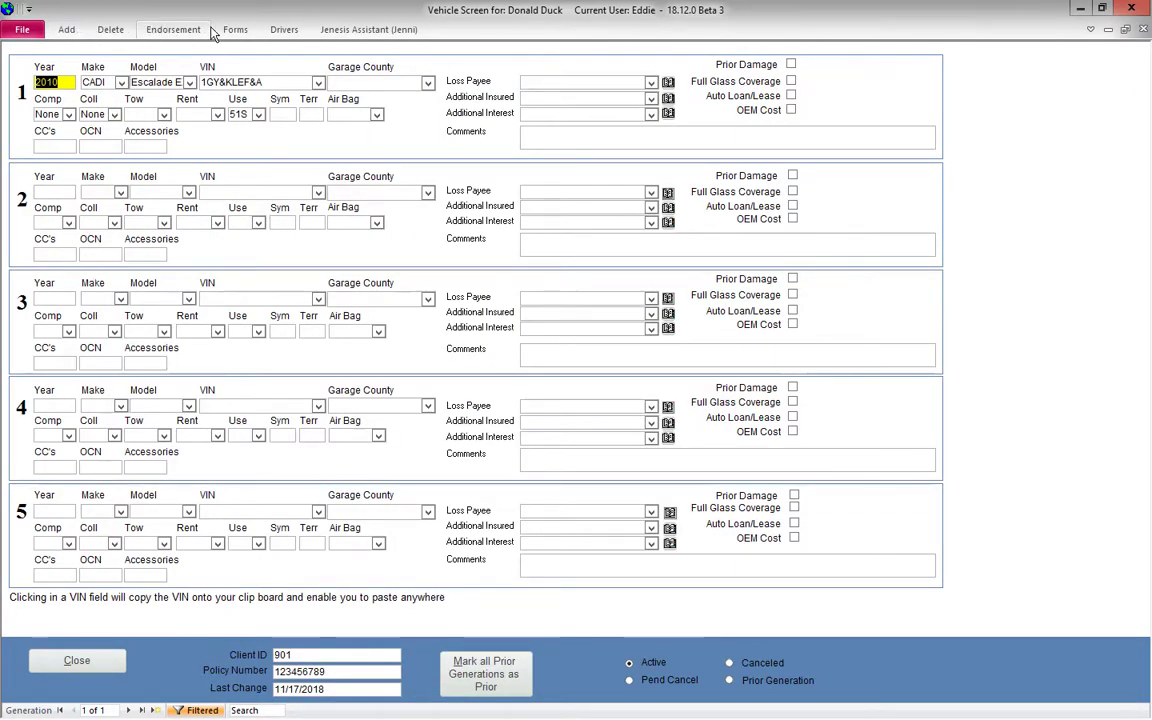
{"action": "left_click", "coordinate": [111, 30]}
{"action": "left_click", "coordinate": [111, 30]}
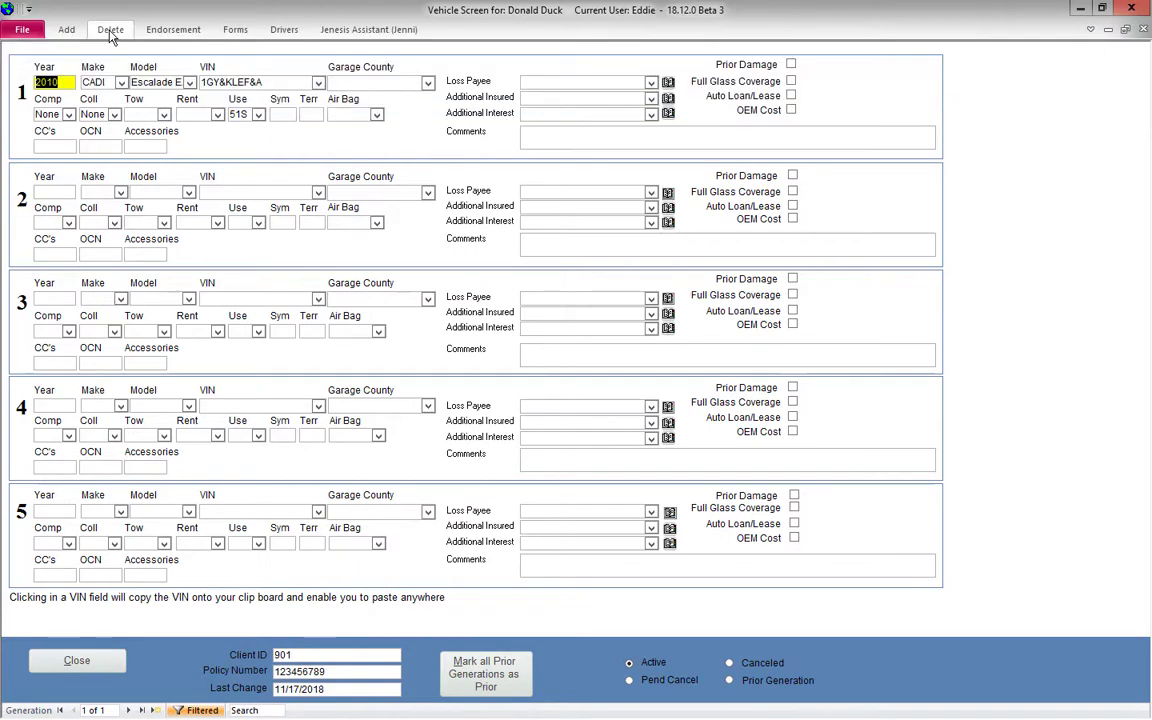
- Review the endorsement choices for vehicle 1, then view the vehicle forms and ID cards
{"action": "left_click", "coordinate": [174, 33]}
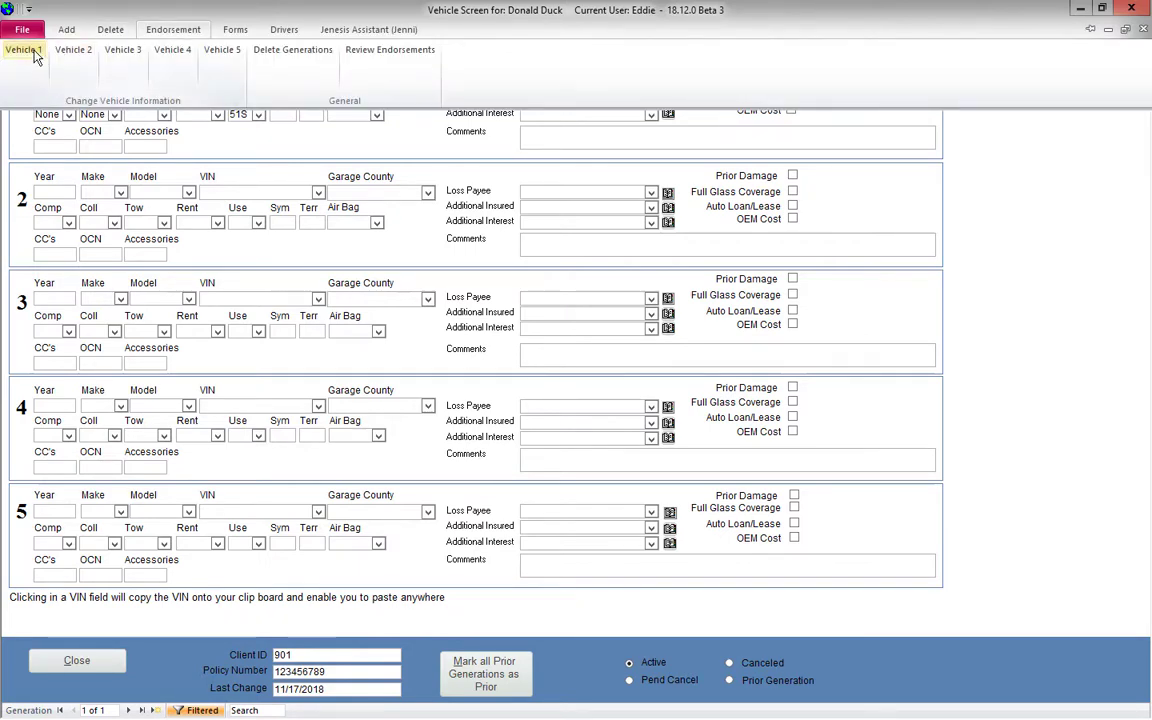
{"action": "left_click", "coordinate": [33, 51]}
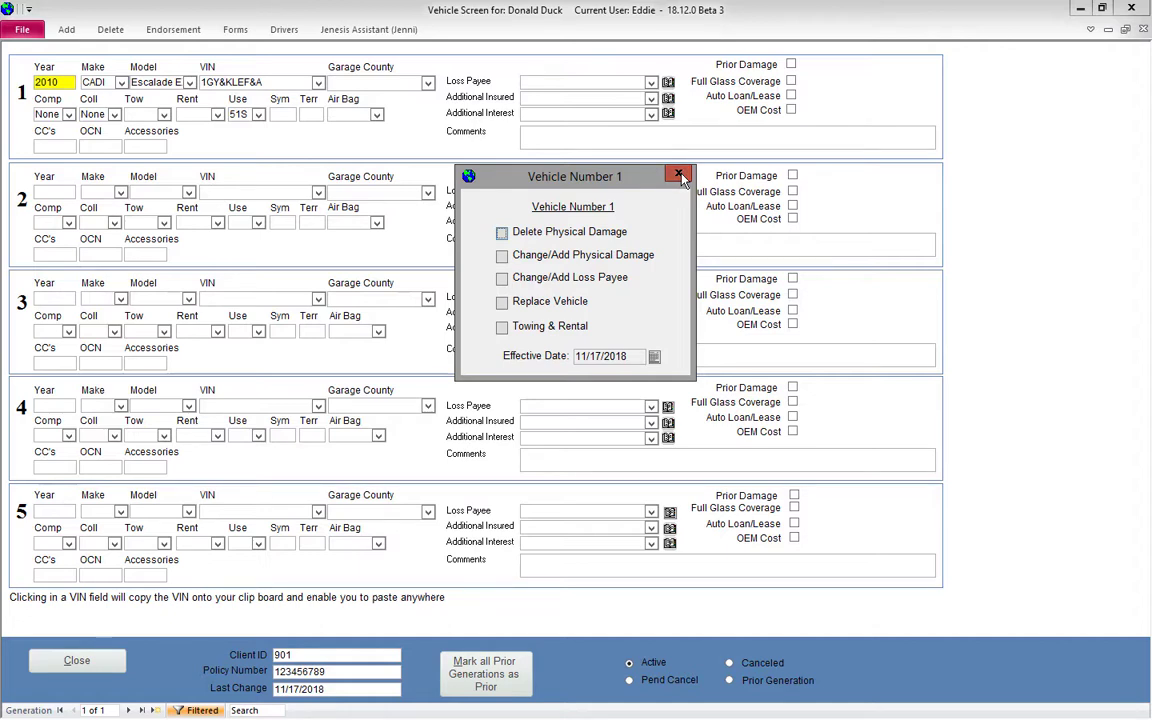
{"action": "left_click", "coordinate": [680, 176]}
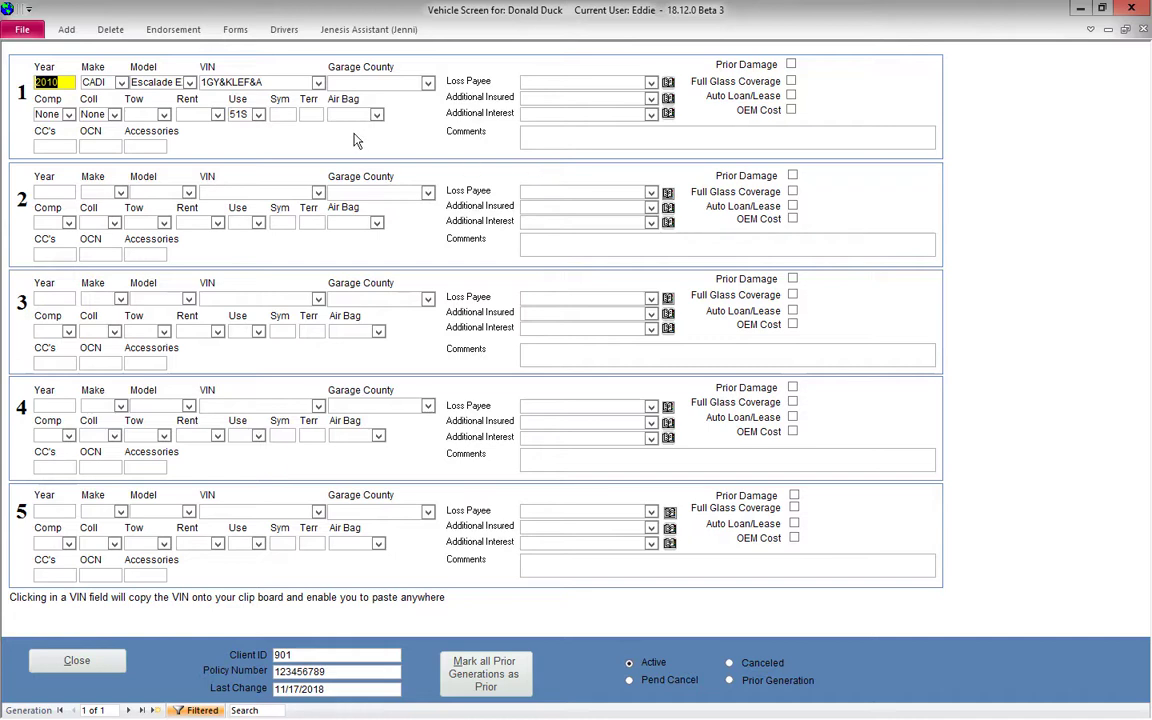
{"action": "left_click", "coordinate": [235, 29]}
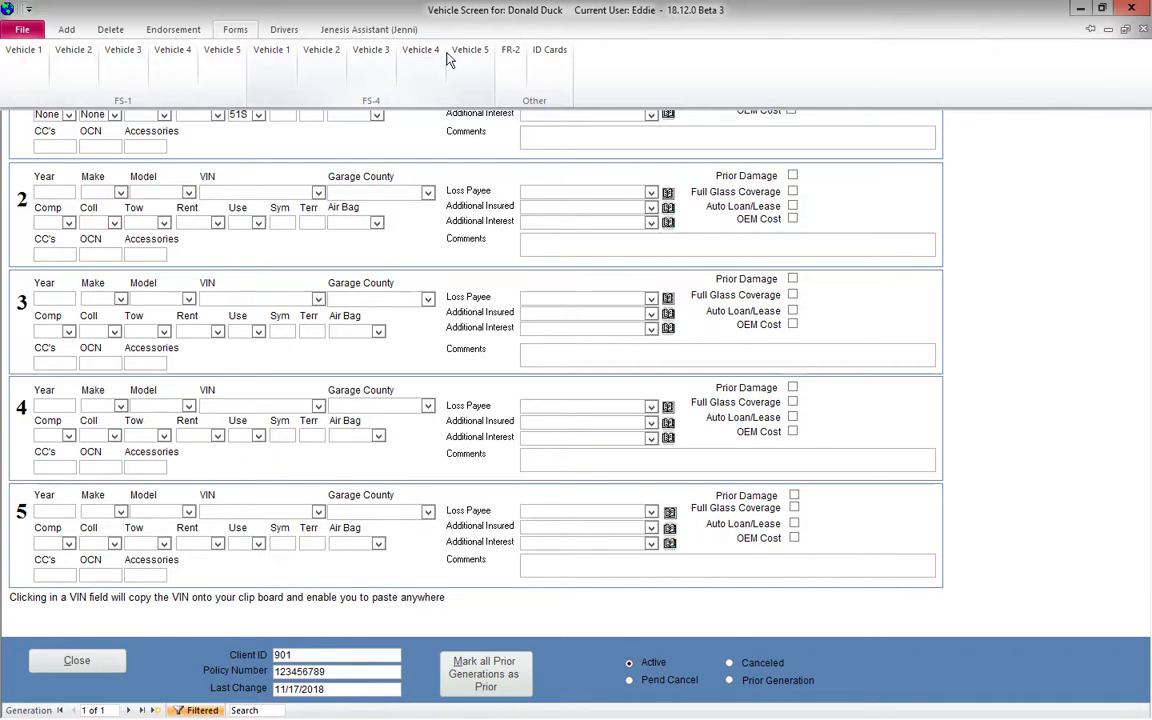
{"action": "left_click", "coordinate": [286, 31]}
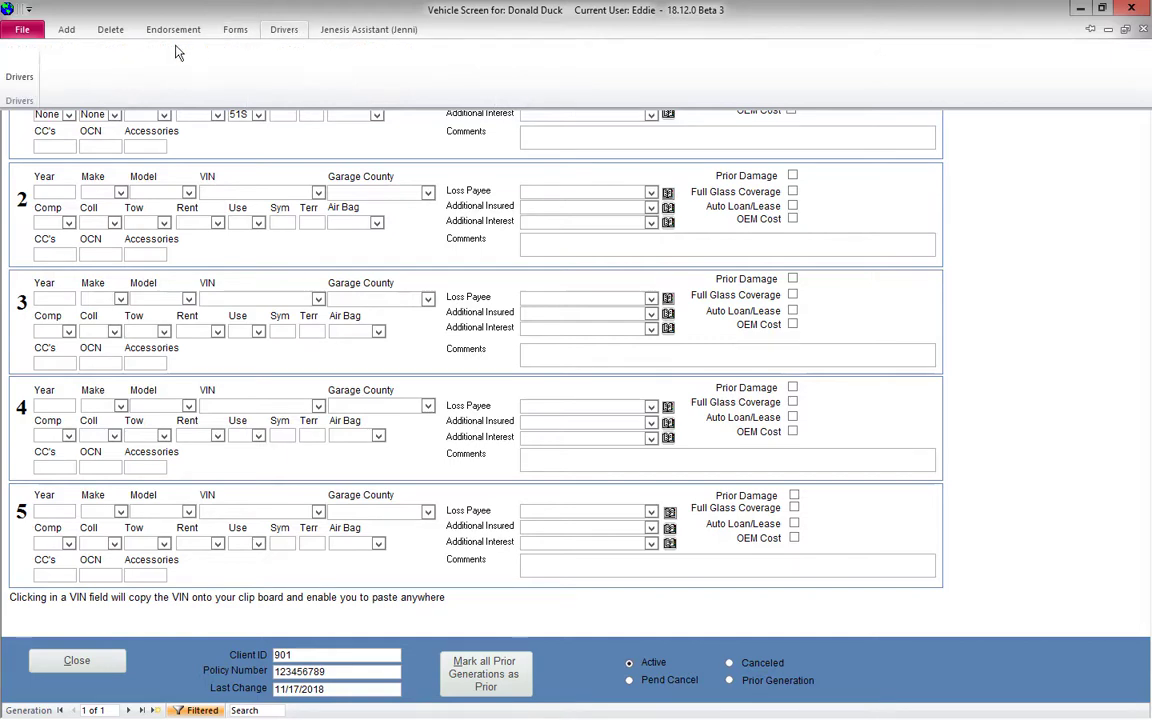
{"action": "left_click", "coordinate": [15, 66]}
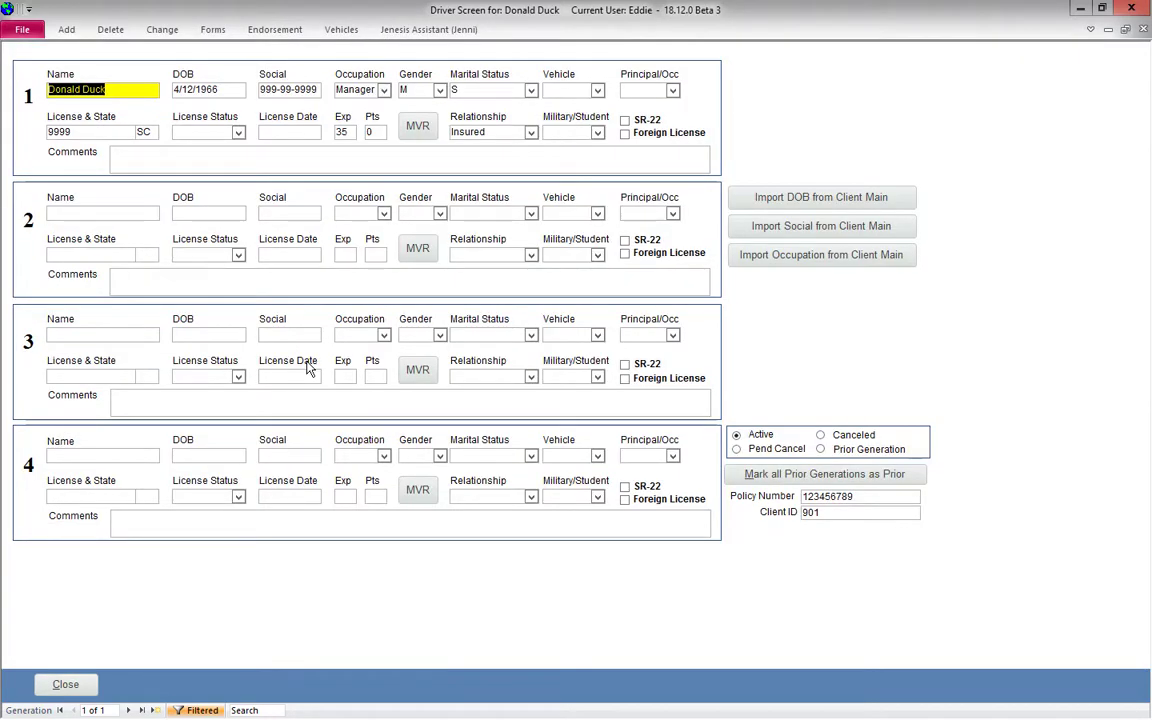
{"action": "left_click", "coordinate": [270, 31]}
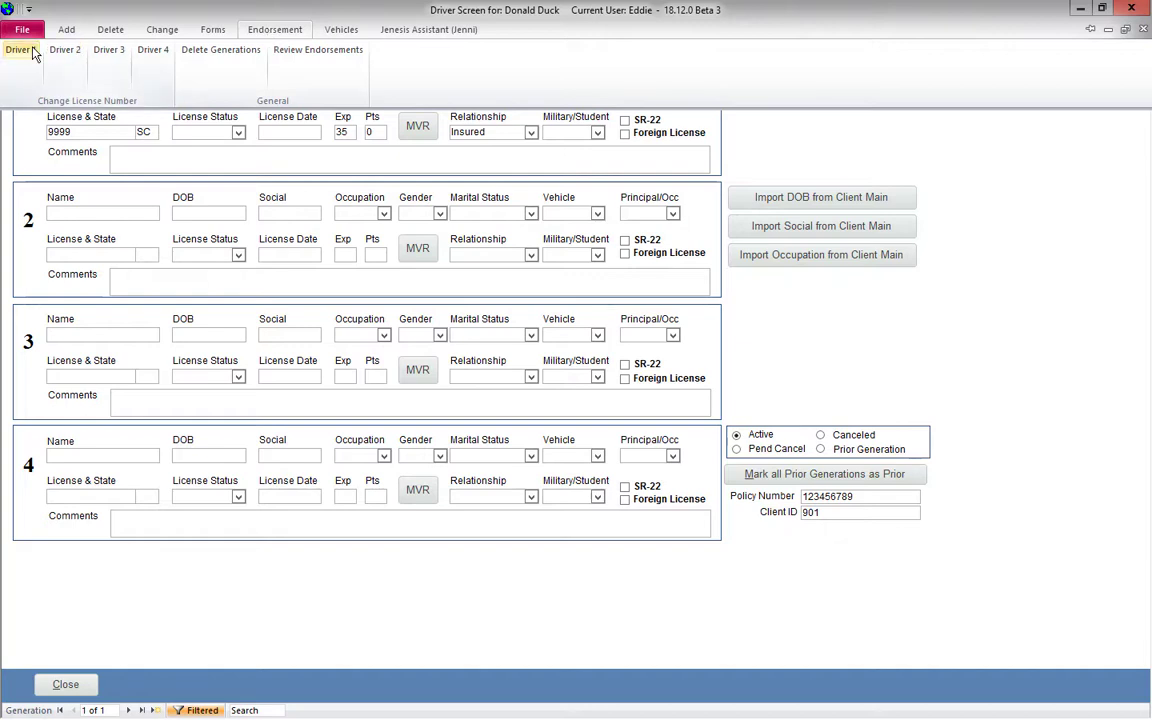
{"action": "left_click", "coordinate": [20, 50]}
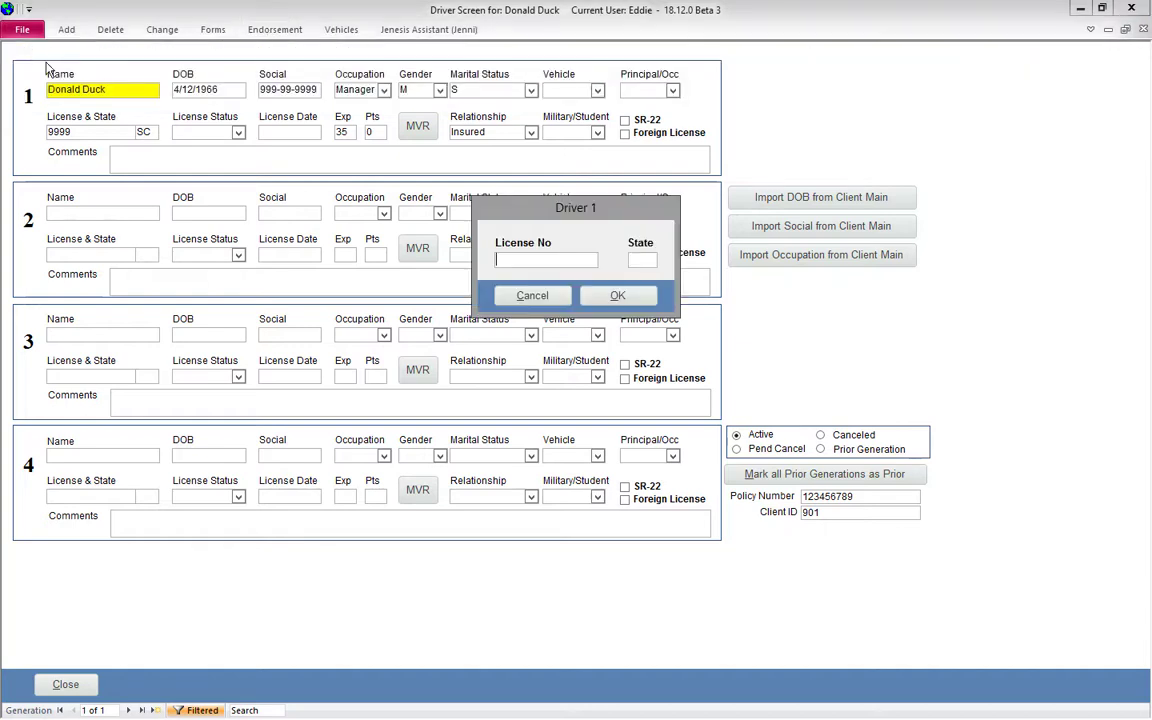
{"action": "left_click", "coordinate": [535, 295]}
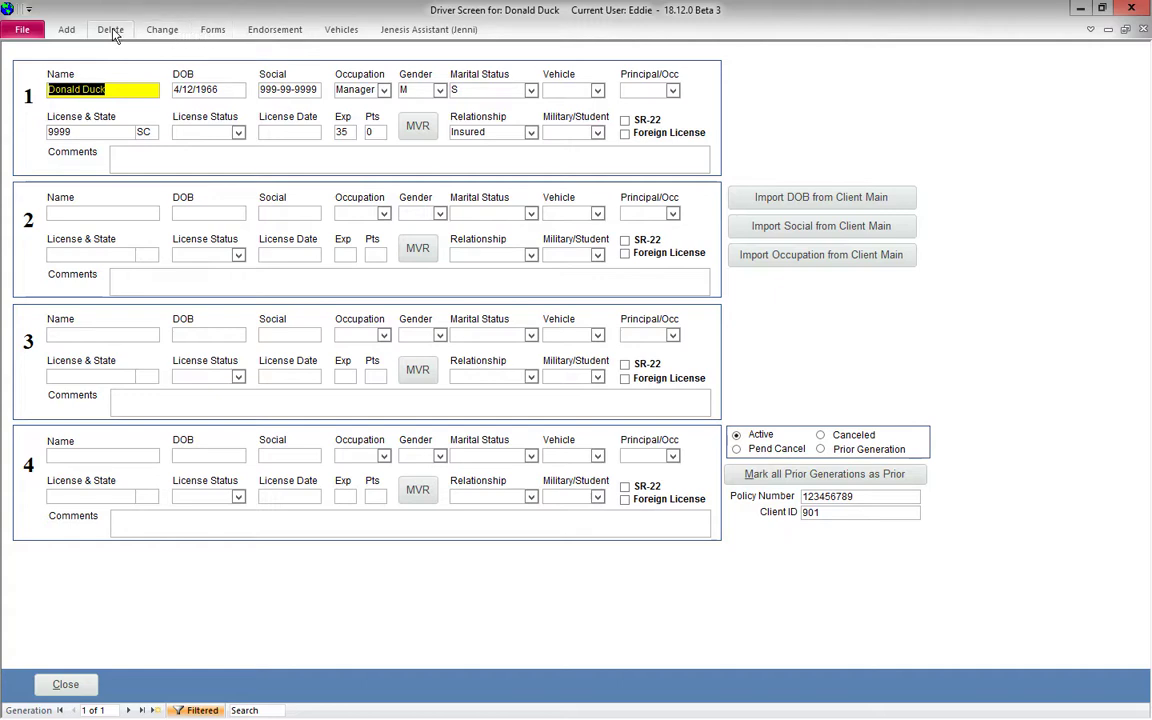
{"action": "left_click", "coordinate": [207, 29]}
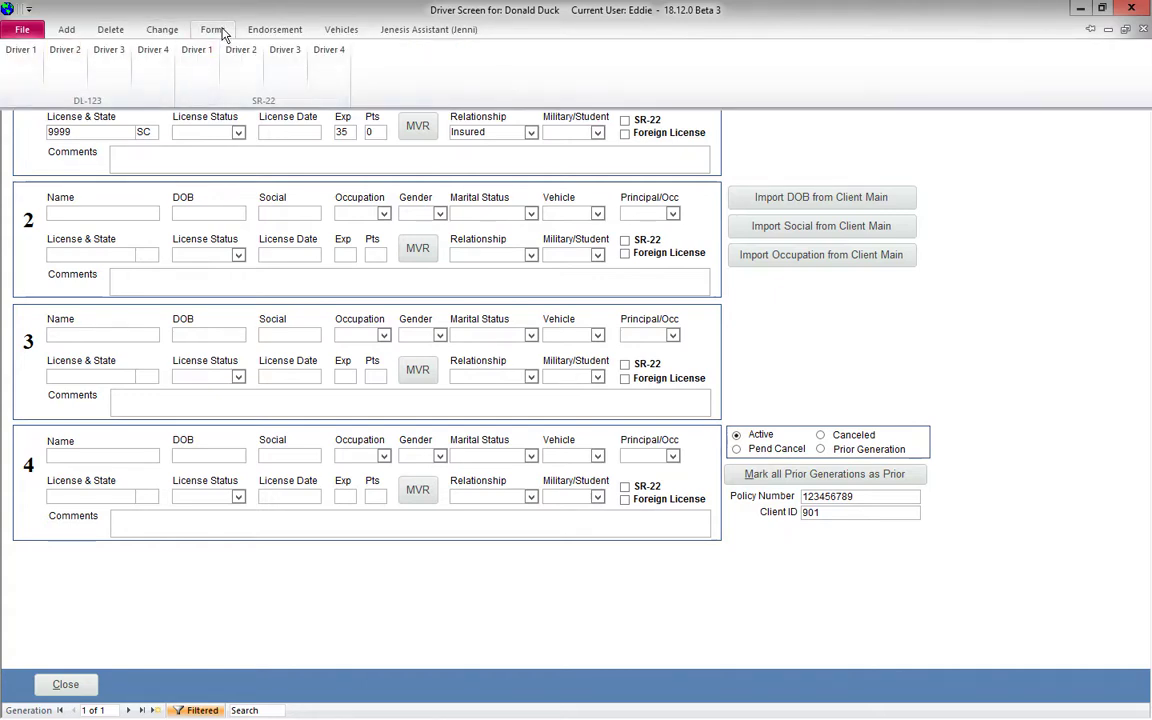
{"action": "left_click", "coordinate": [220, 31]}
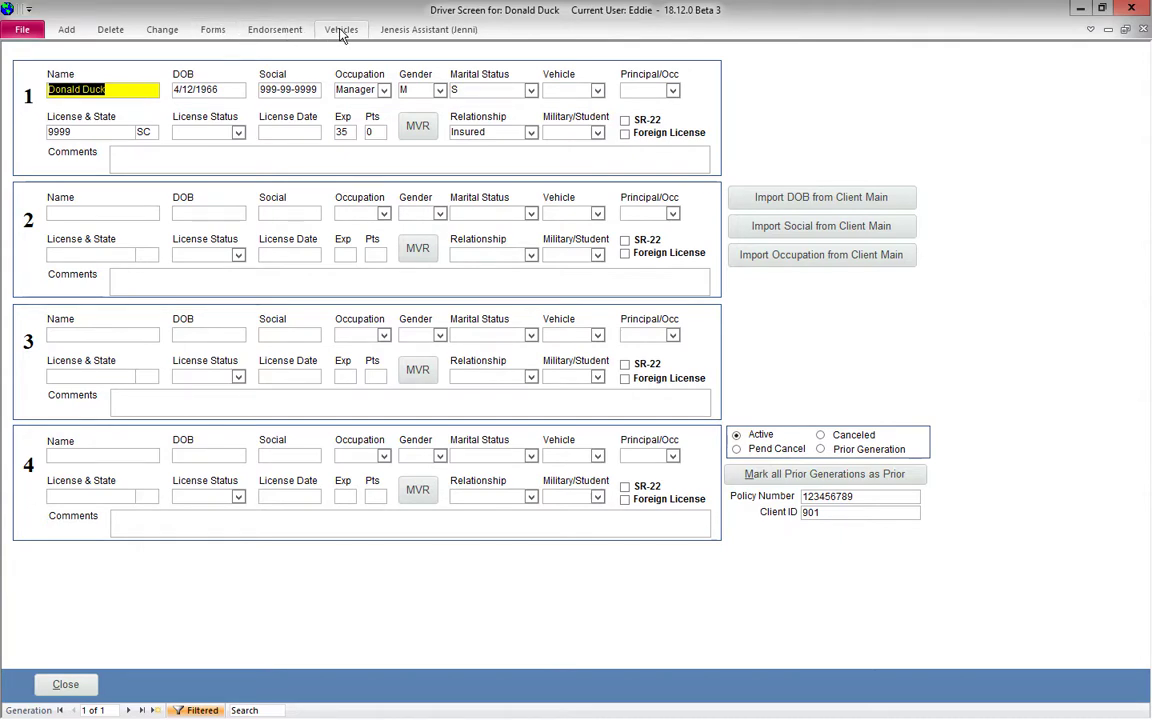
{"action": "left_click", "coordinate": [82, 688]}
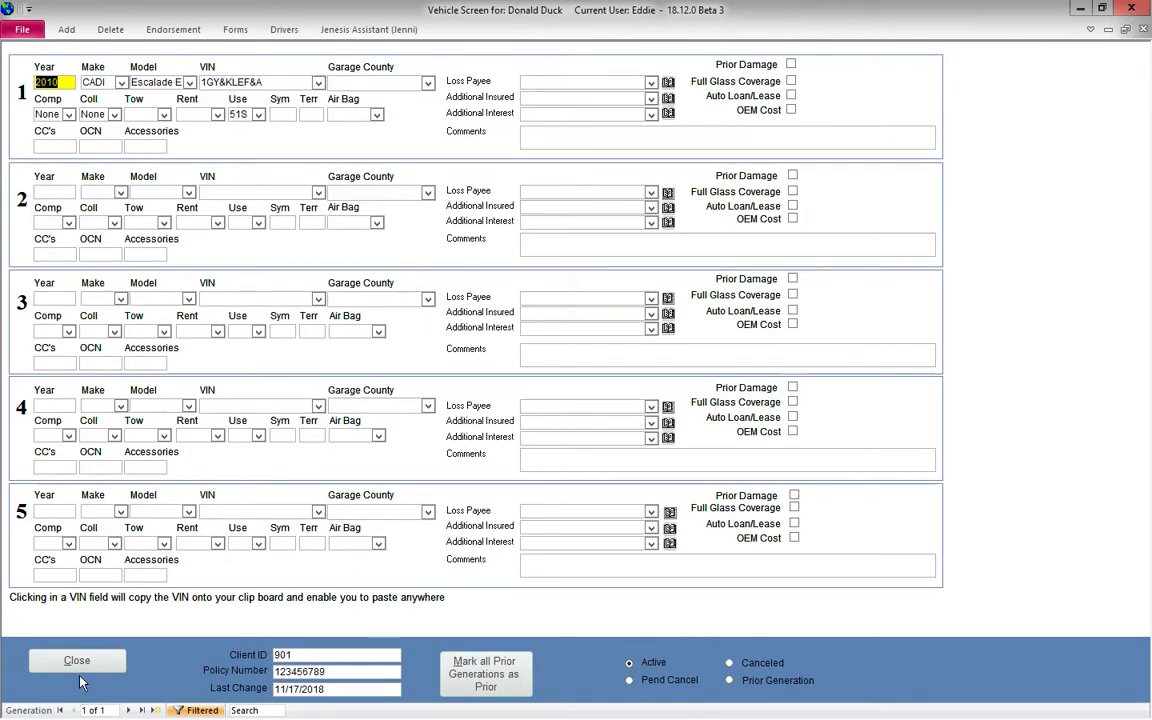
- Close the vehicle and auto policy screens and open the Alamance Farmers Mutual homeowners policy
{"action": "left_click", "coordinate": [80, 662]}
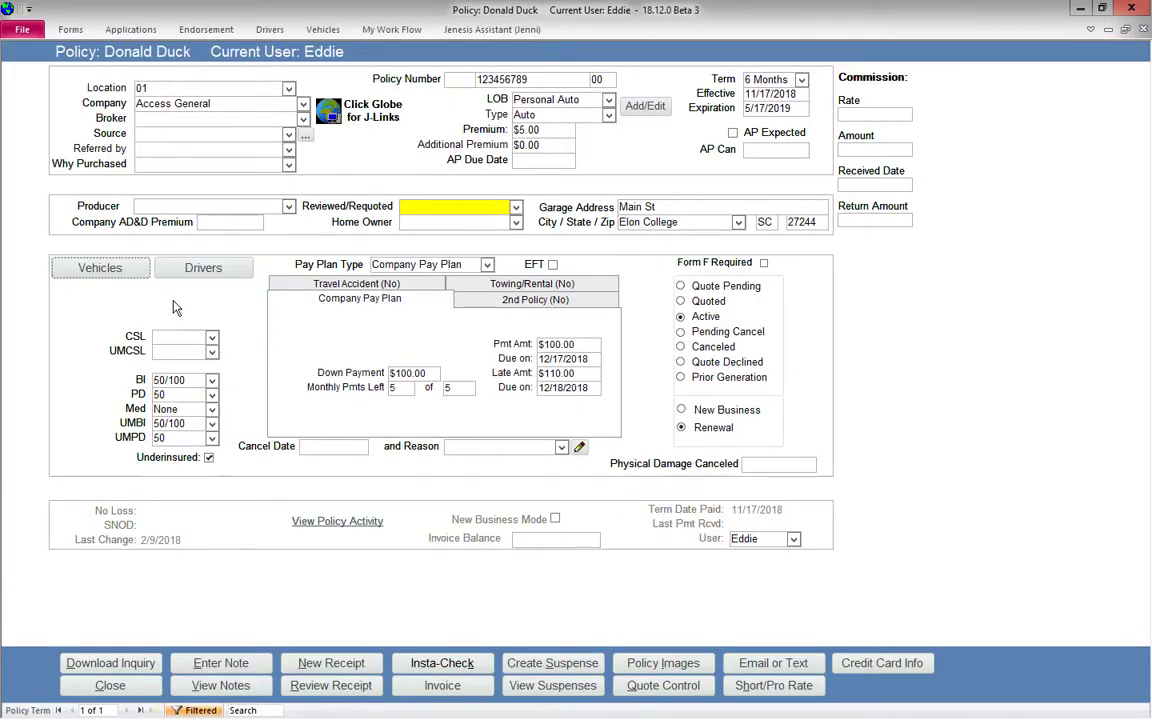
{"action": "left_click", "coordinate": [195, 262]}
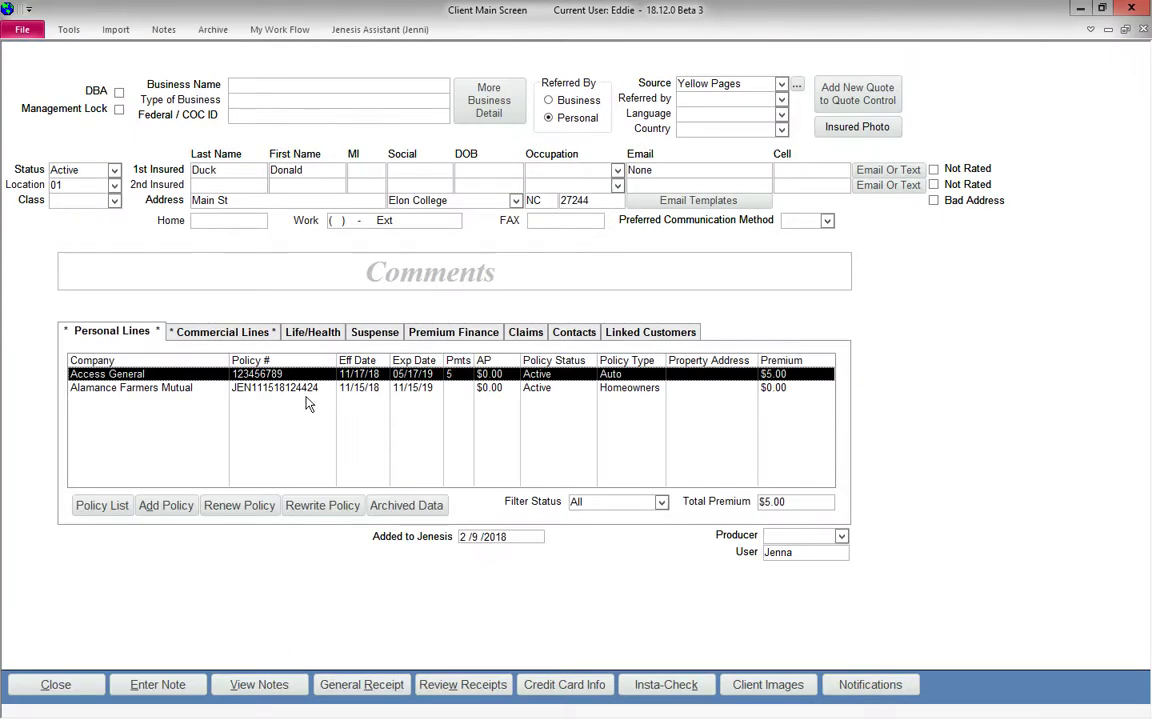
{"action": "left_click", "coordinate": [306, 390]}
{"action": "double_click", "coordinate": [310, 390]}
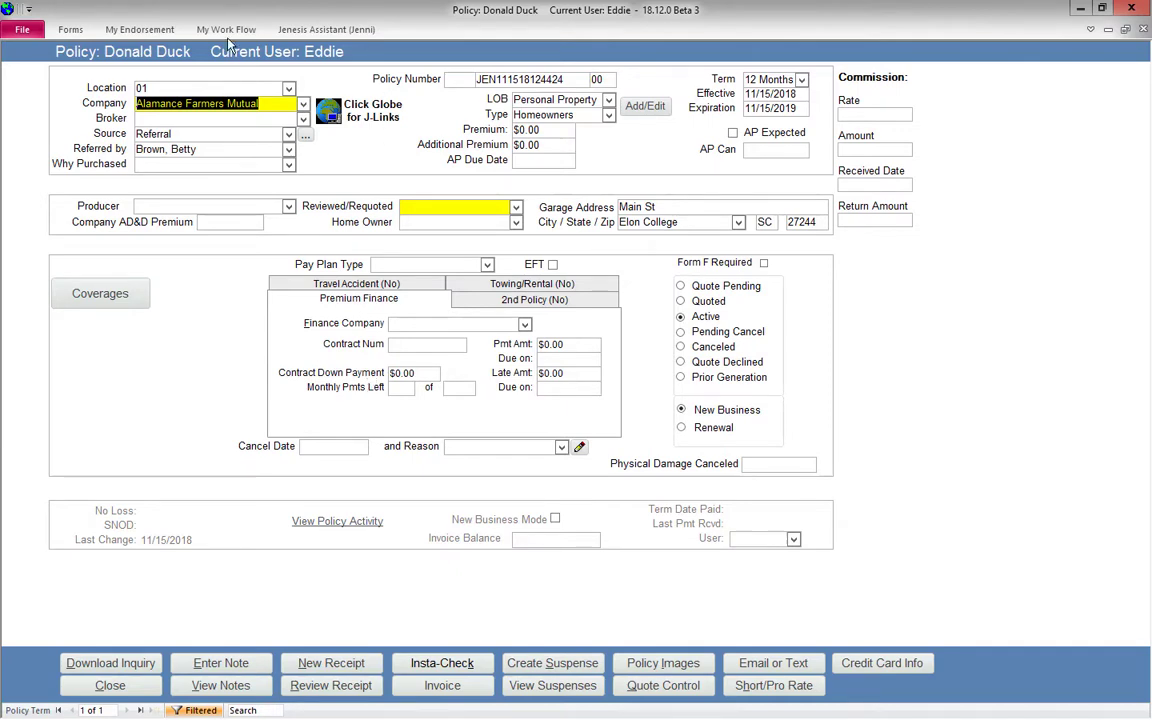
- Look over the homeowners endorsement options, then open the policy's Property coverages
{"action": "left_click", "coordinate": [155, 36]}
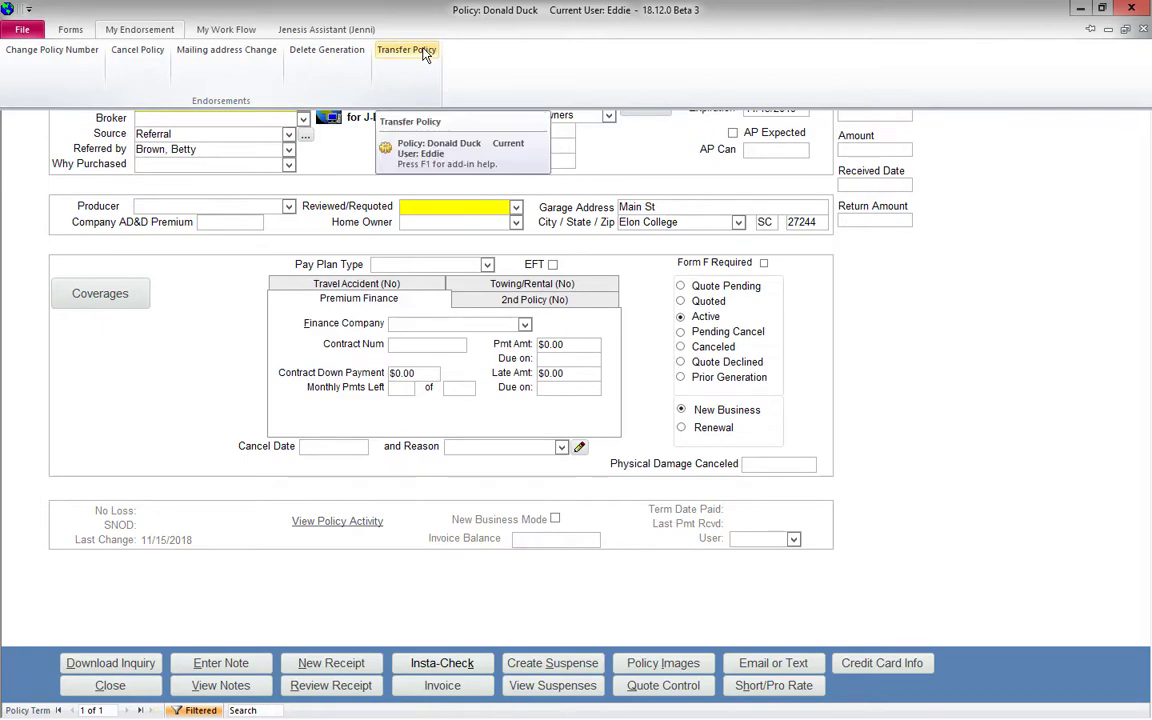
{"action": "left_click", "coordinate": [185, 245]}
{"action": "left_click", "coordinate": [140, 293]}
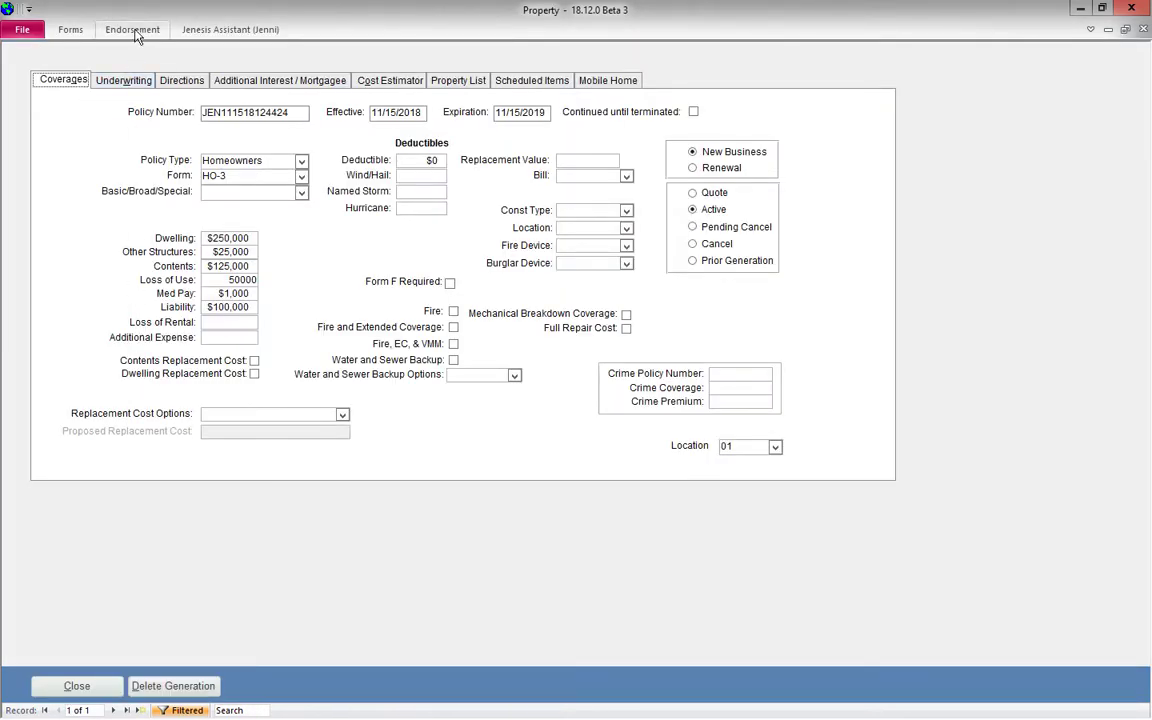
- Review the Mortgagee/Coverages endorsement dialog, then close back to the Alamance Farmers Mutual policy
{"action": "left_click", "coordinate": [135, 32]}
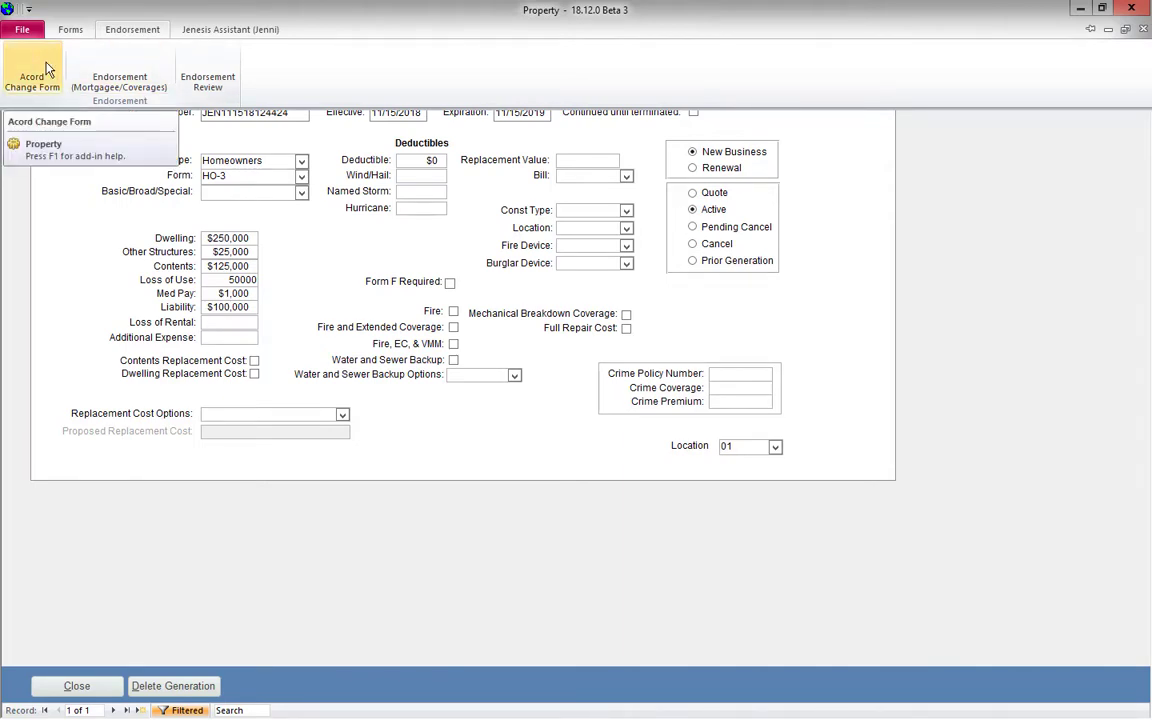
{"action": "left_click", "coordinate": [126, 59]}
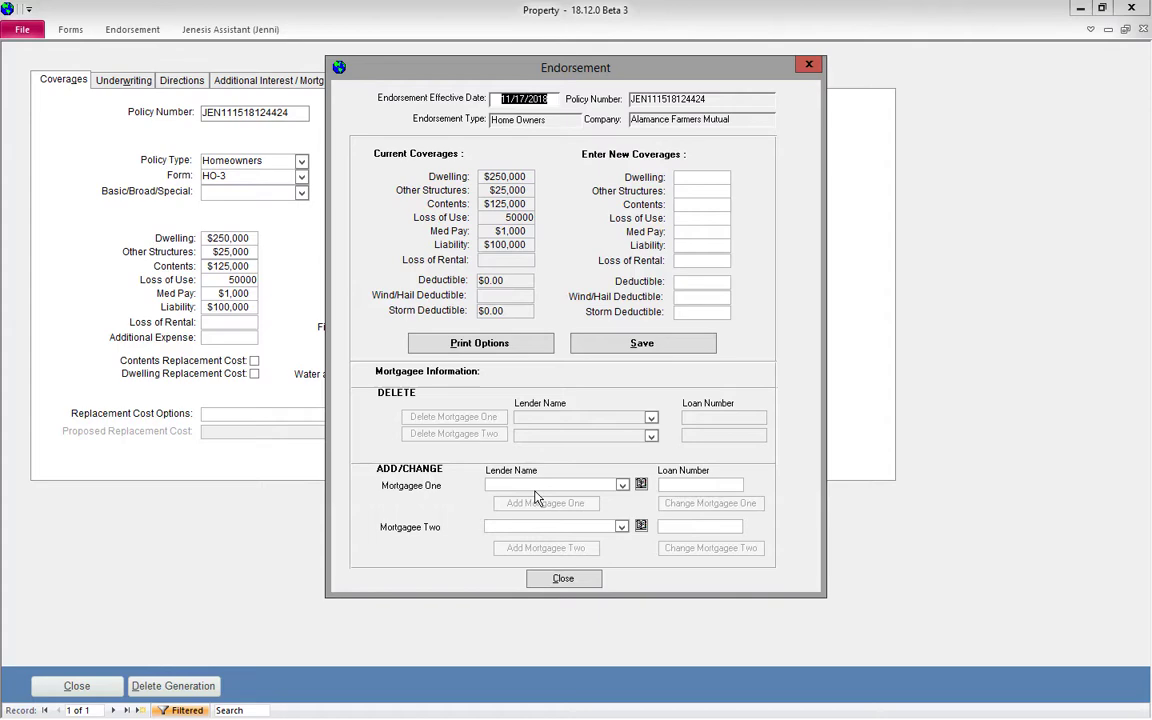
{"action": "left_click", "coordinate": [564, 579]}
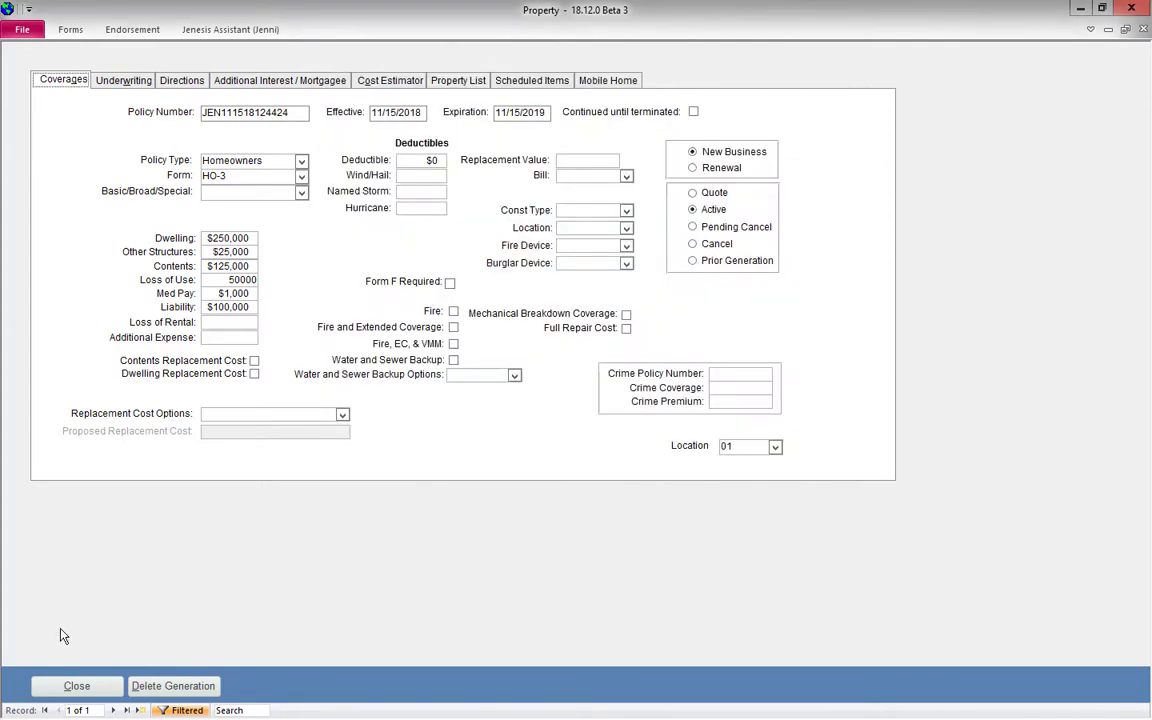
{"action": "left_click", "coordinate": [77, 686]}
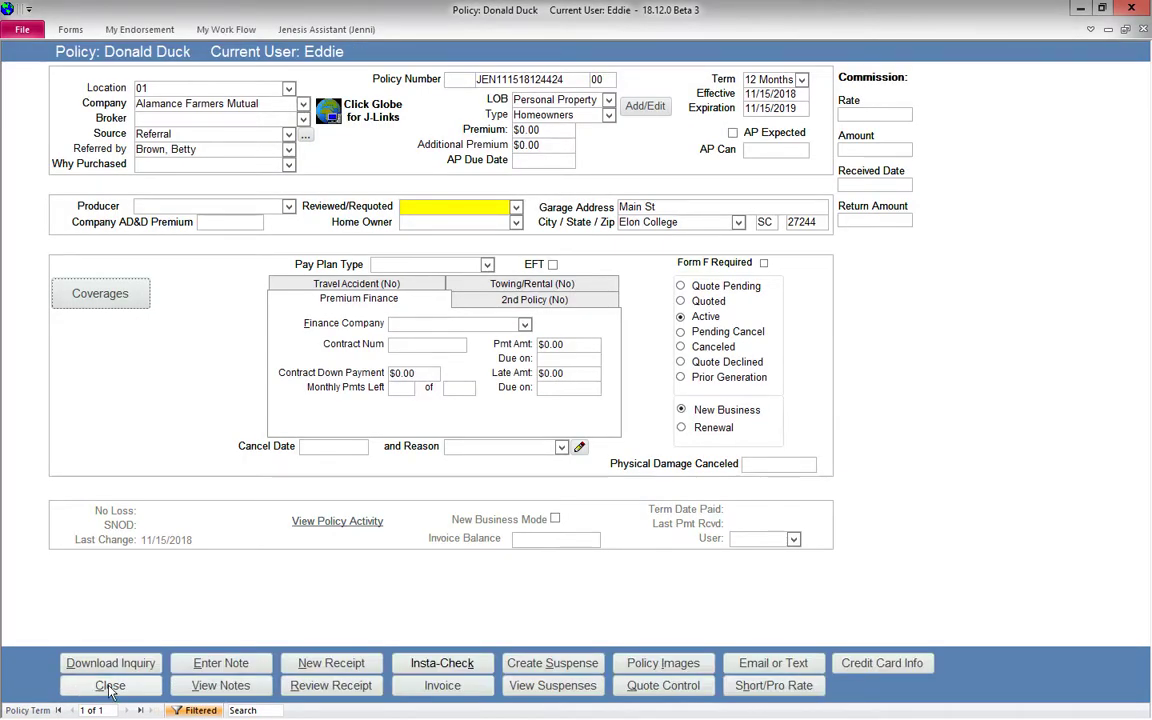